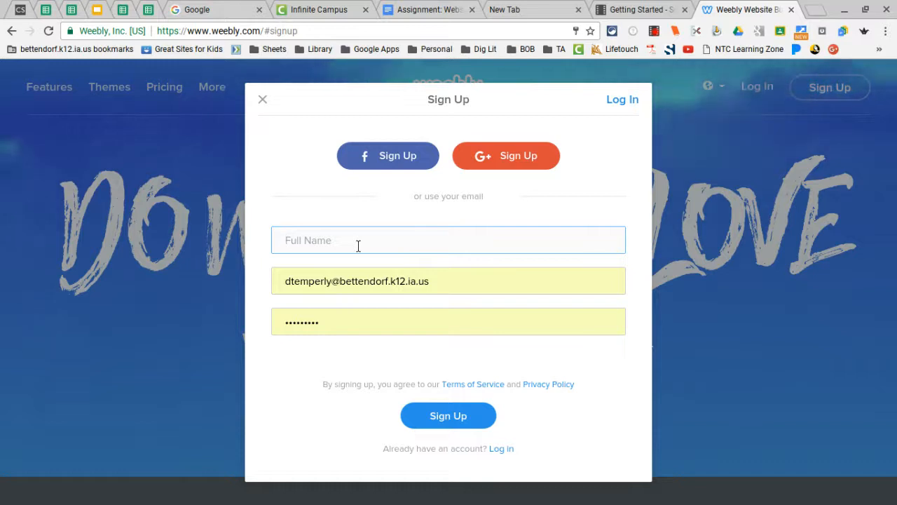
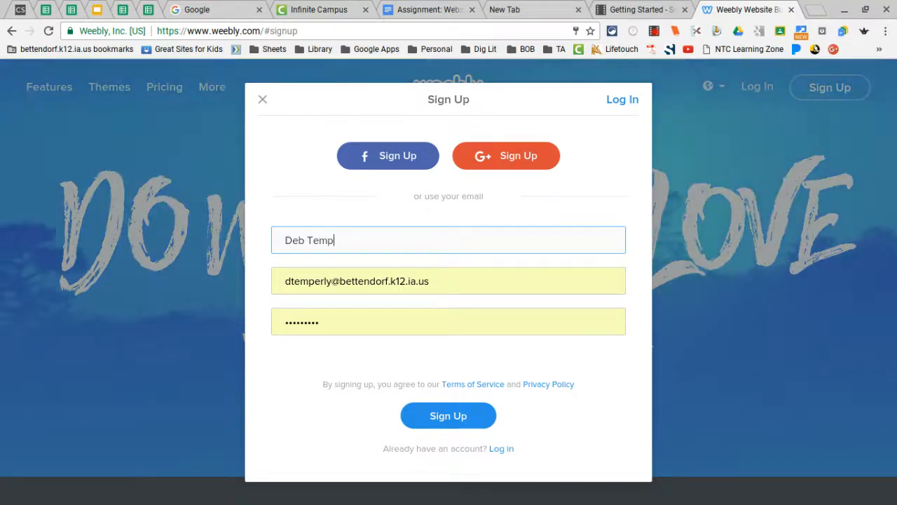
Enter the full name, confirm the saved e-mail and password, and submit the sign-up form.
click(340, 288)
click(338, 288)
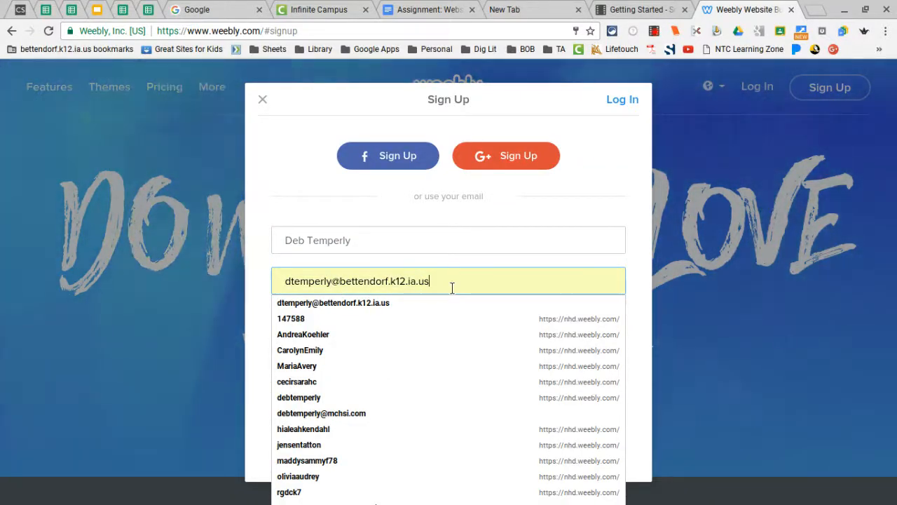
click(256, 298)
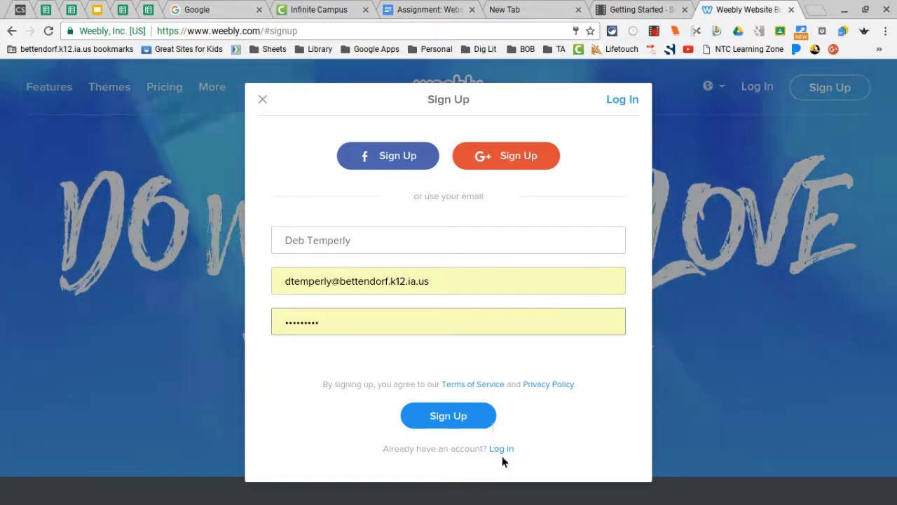
click(470, 418)
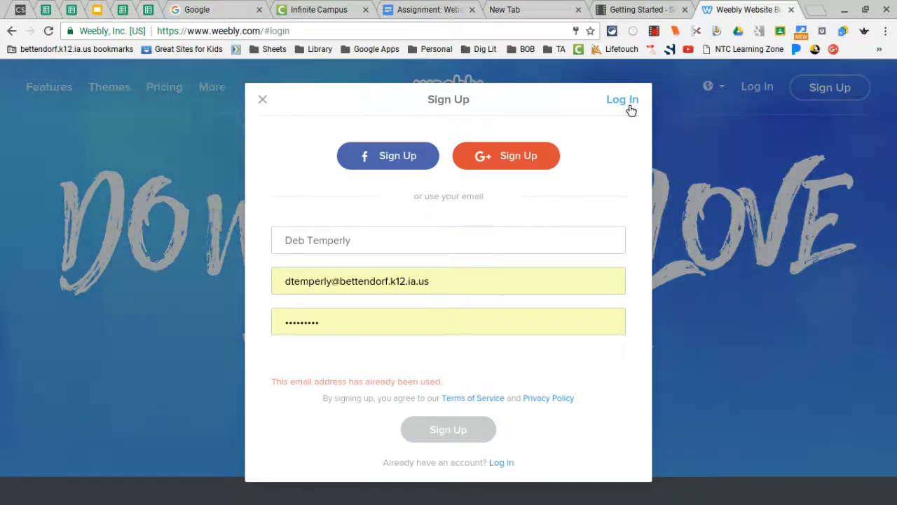
Log in to the existing Weebly account with the saved e-mail and password.
click(626, 103)
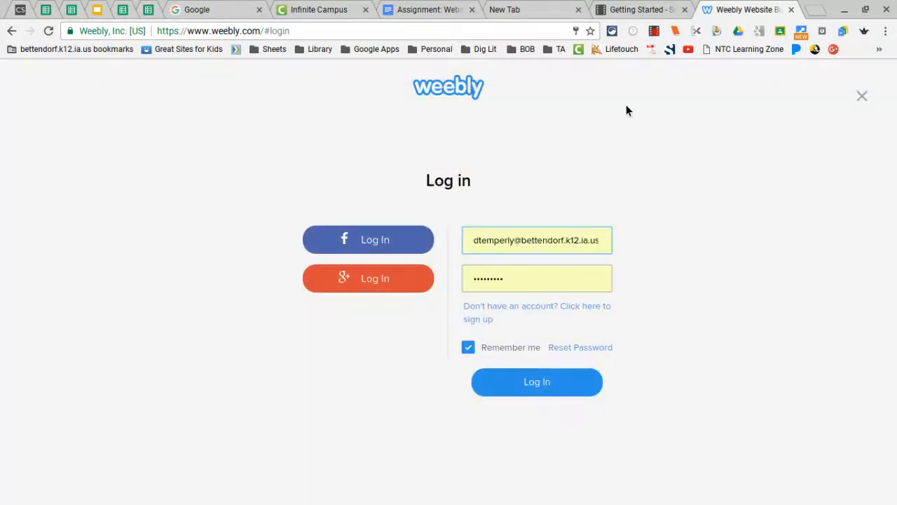
click(558, 385)
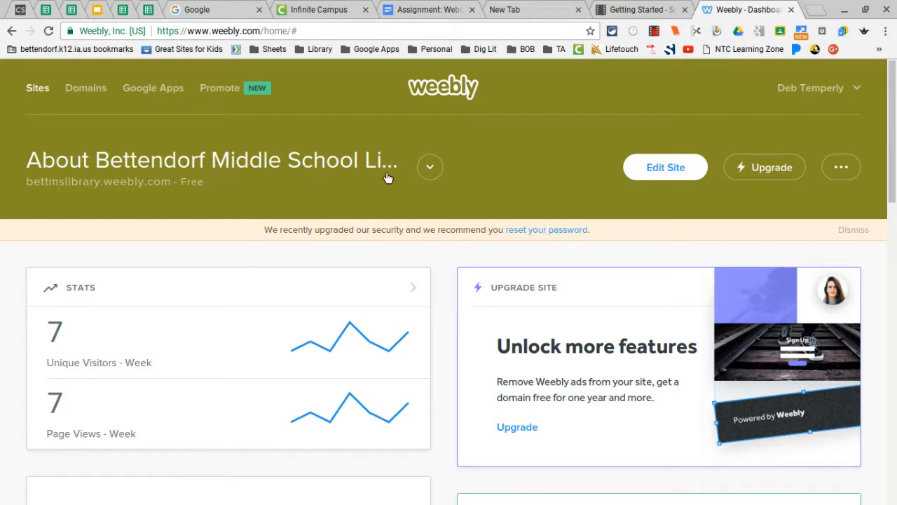
Add a new site from the My Sites list to reach the theme gallery.
click(430, 168)
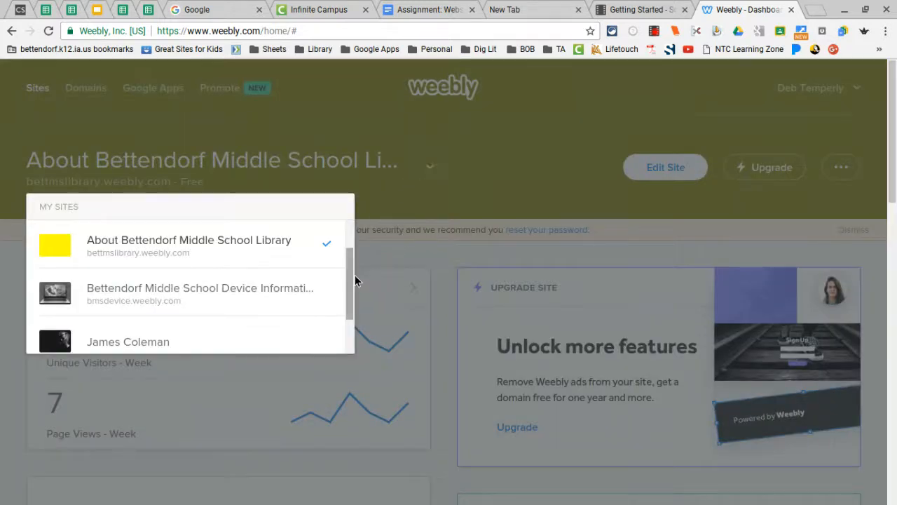
scroll(348, 275, up, 1)
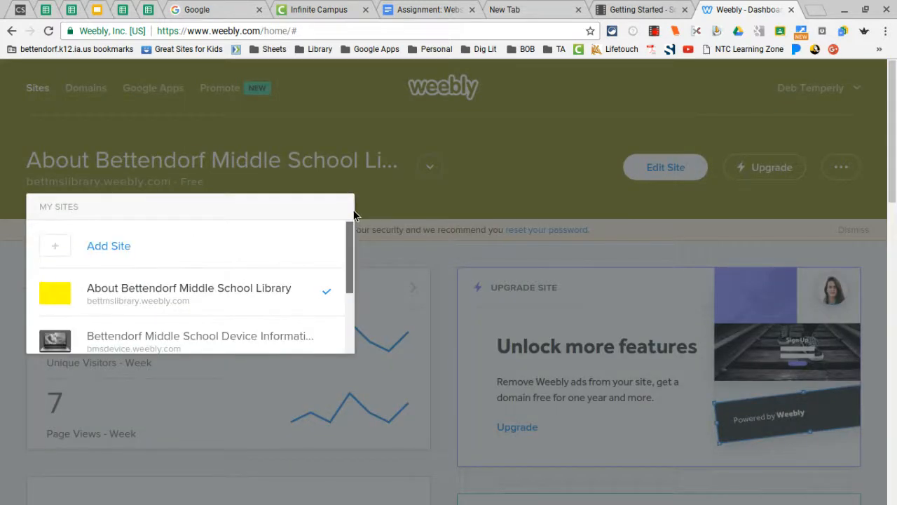
click(116, 246)
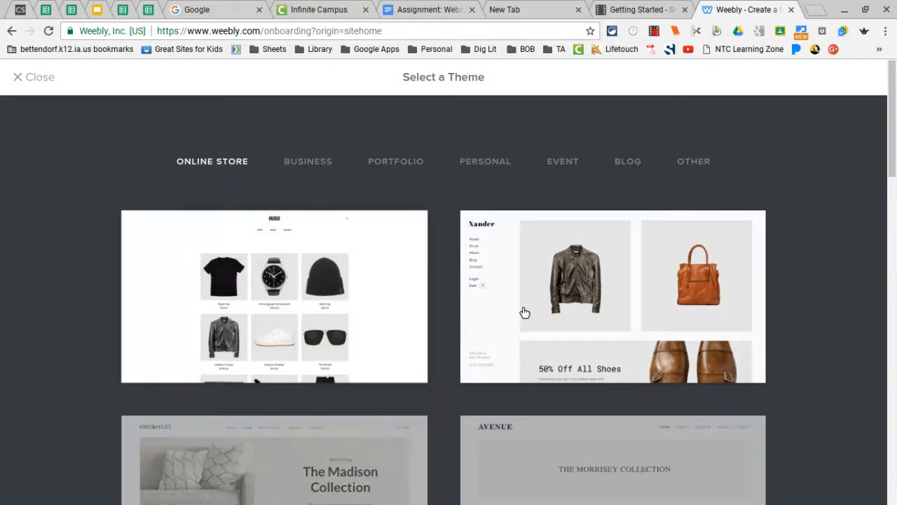
Browse the Personal themes and preview the Photos by Kim 'Capturing Moments' theme.
scroll(796, 199, down, 5)
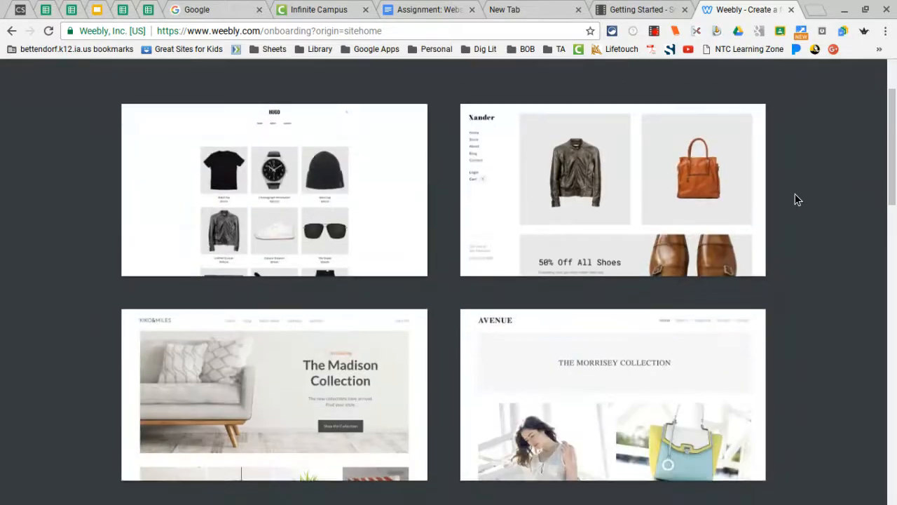
scroll(795, 193, up, 5)
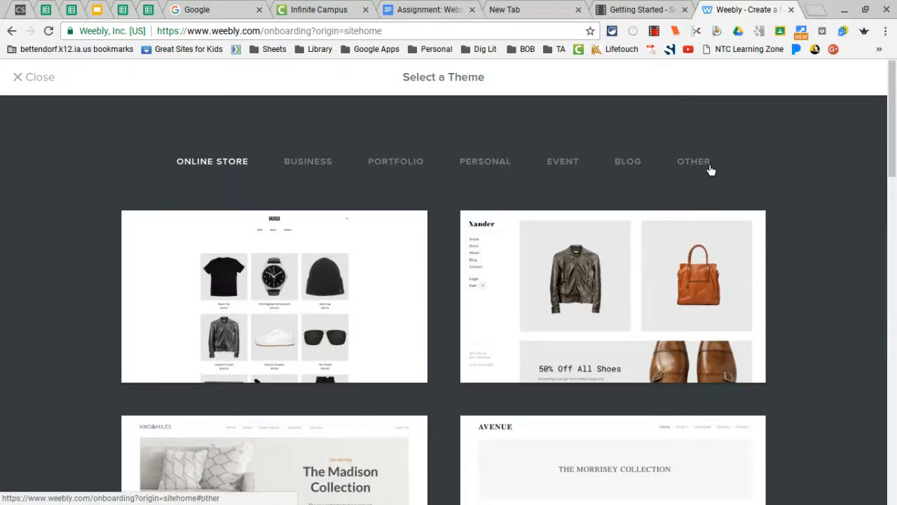
scroll(689, 201, down, 2)
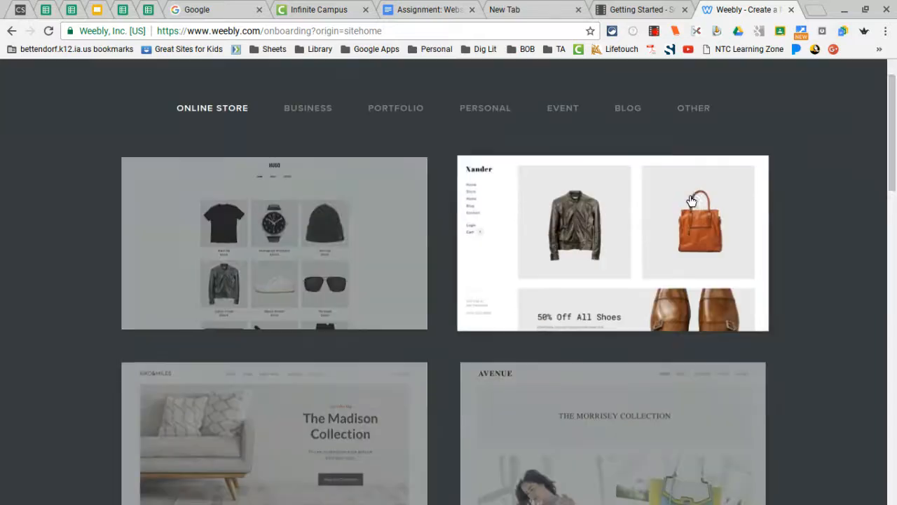
scroll(690, 201, up, 2)
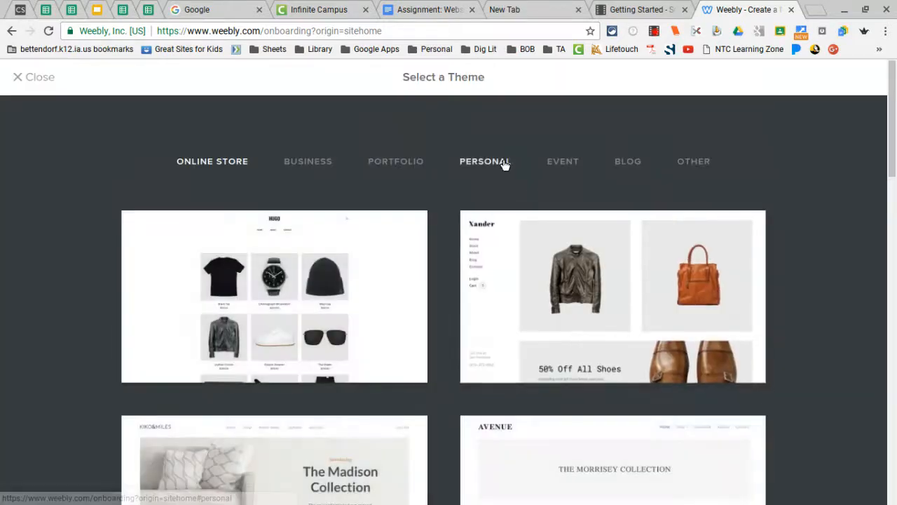
click(503, 163)
scroll(712, 179, down, 5)
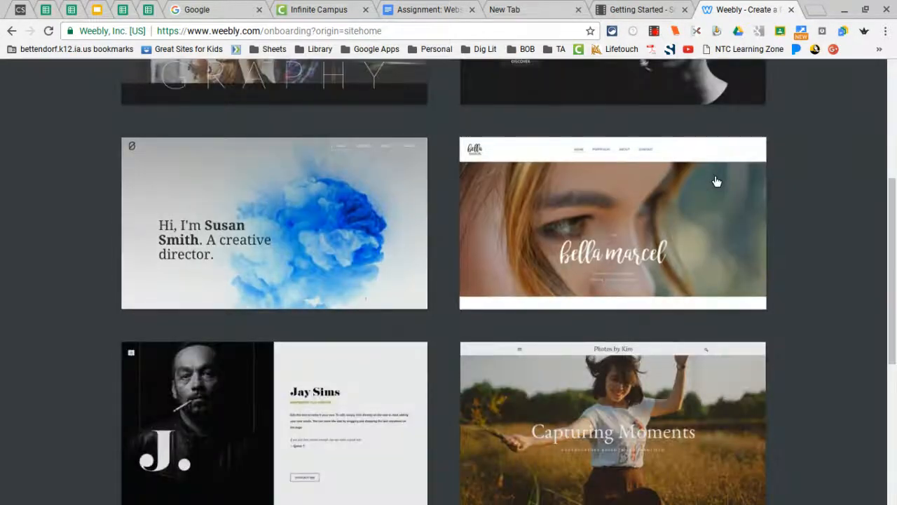
scroll(669, 353, down, 3)
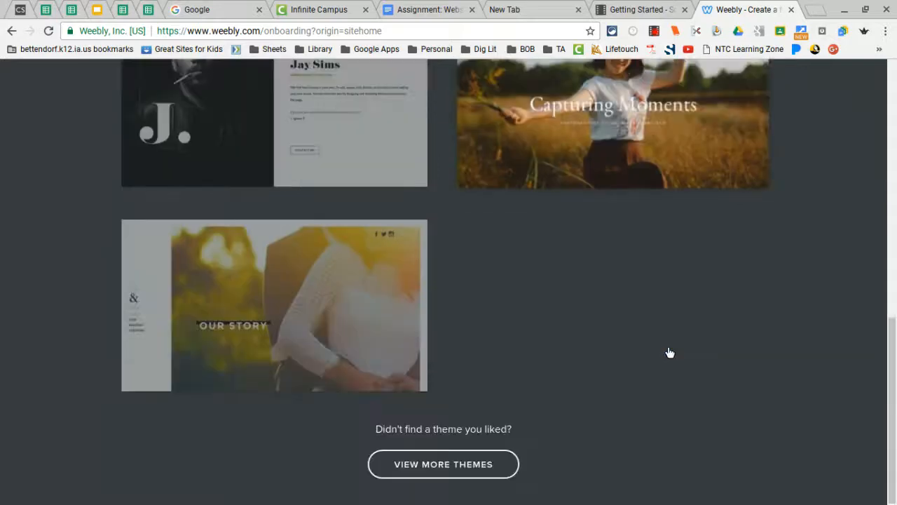
scroll(665, 346, up, 4)
click(666, 351)
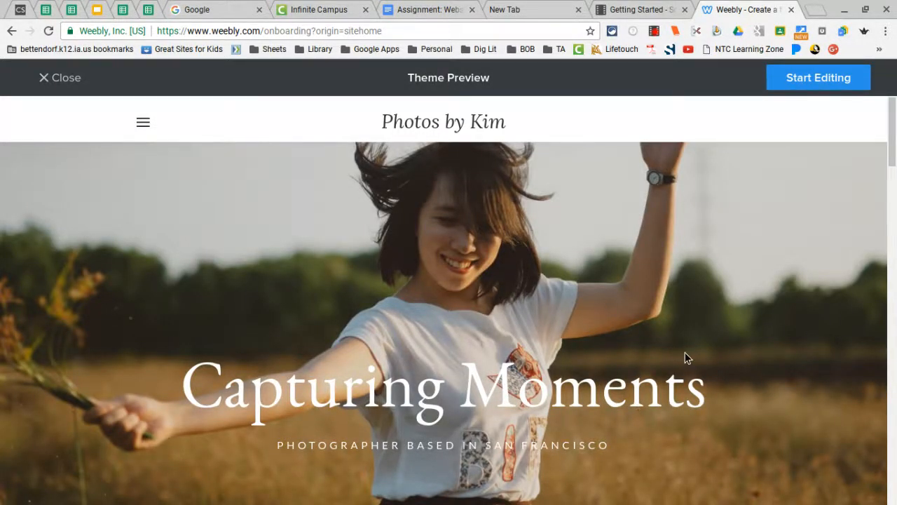
Start editing a new site based on the Photos by Kim theme.
scroll(685, 352, down, 4)
scroll(685, 354, up, 4)
click(820, 79)
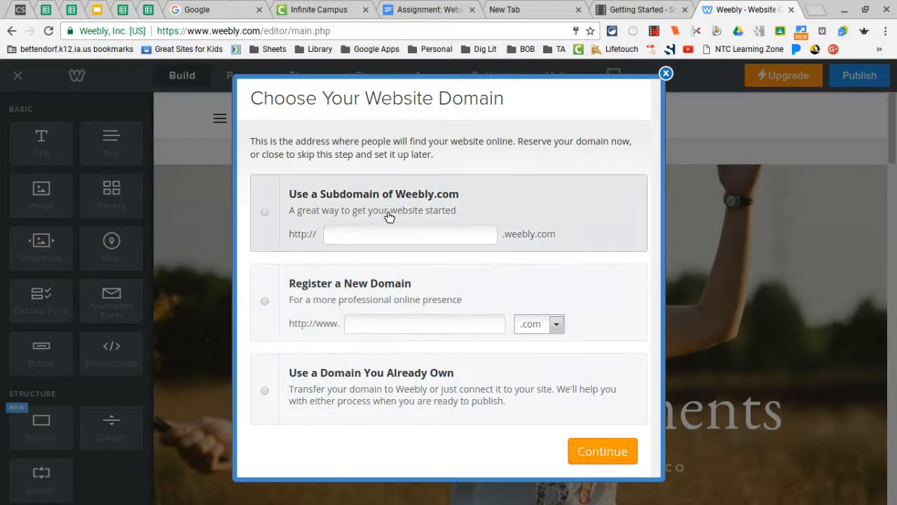
Choose a weebly.com subdomain and enter the owner's full name as its name.
click(271, 214)
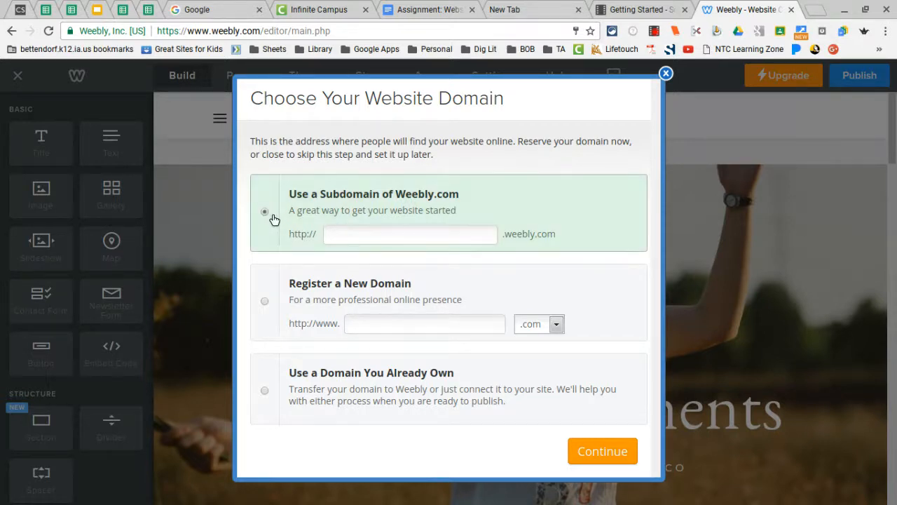
click(345, 243)
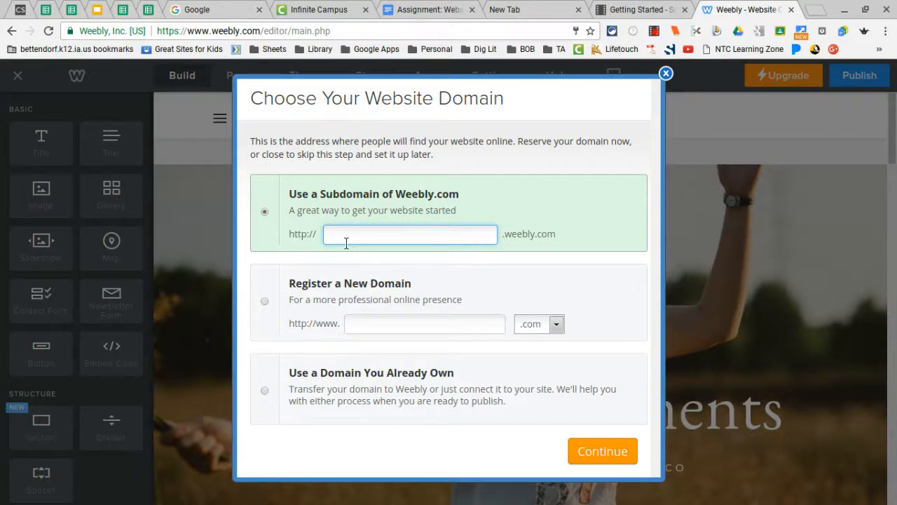
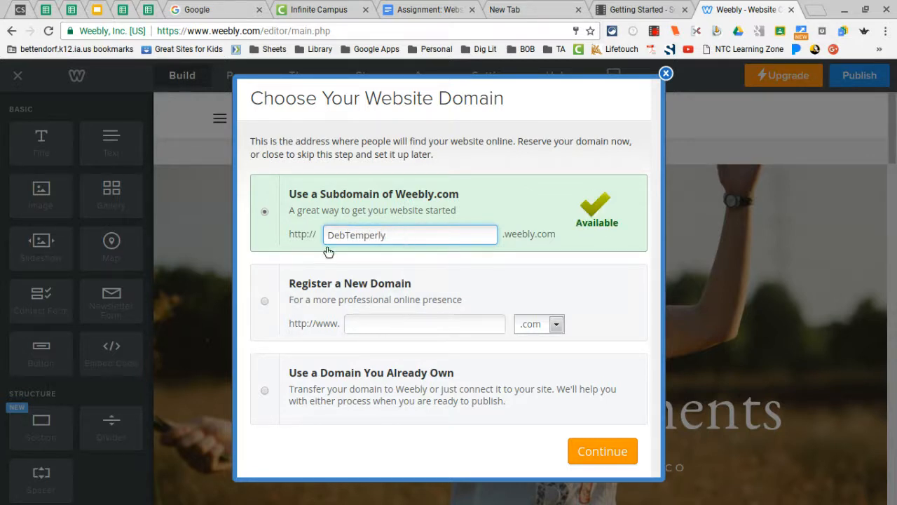
Replace it with an available name-based subdomain and continue into the editor.
click(347, 236)
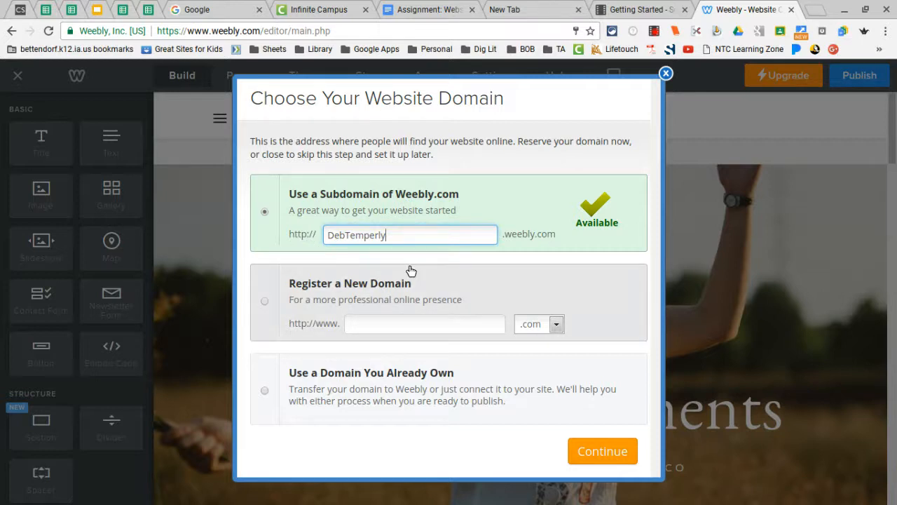
drag(399, 245, 333, 242)
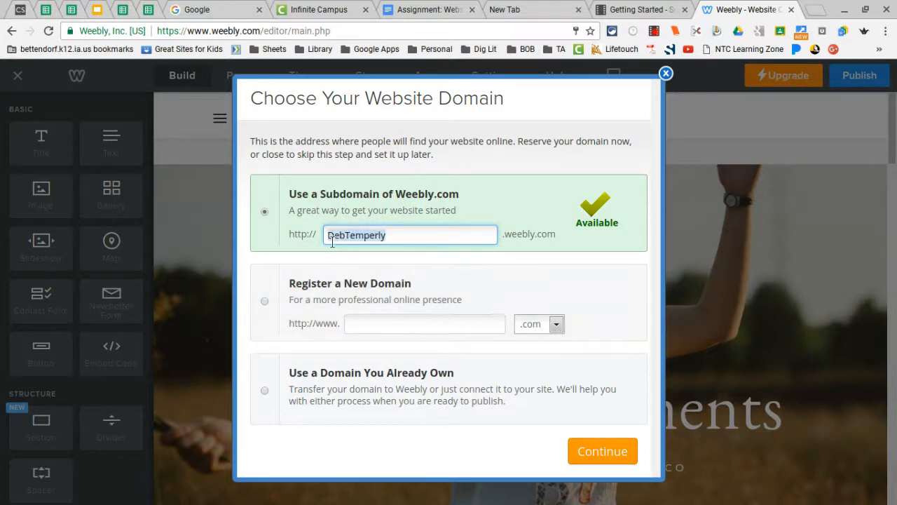
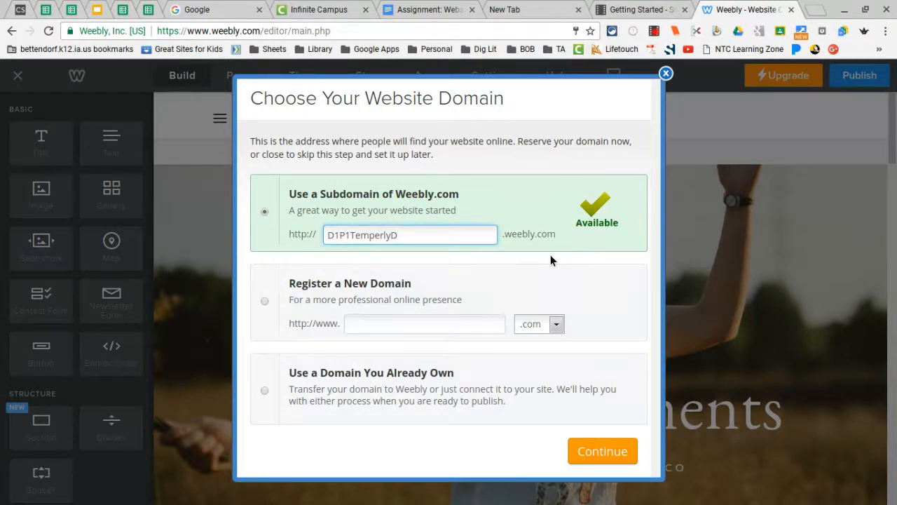
click(593, 452)
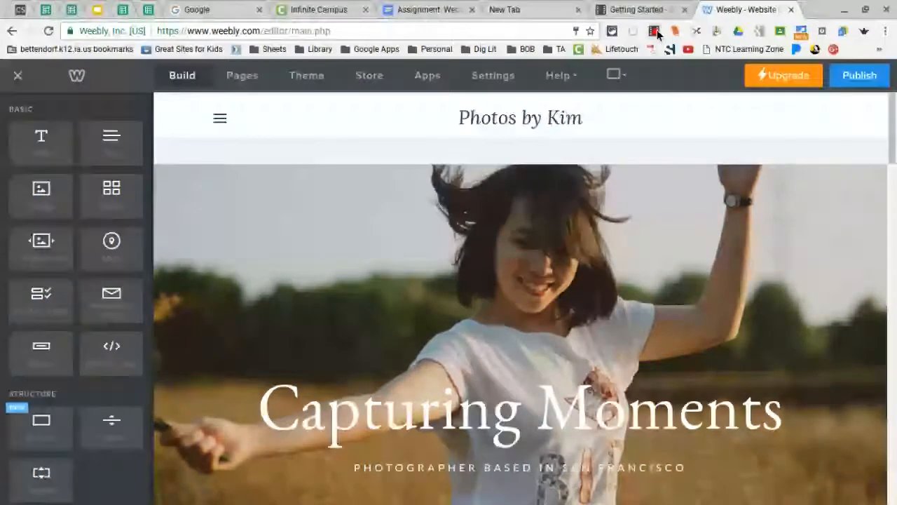
click(655, 31)
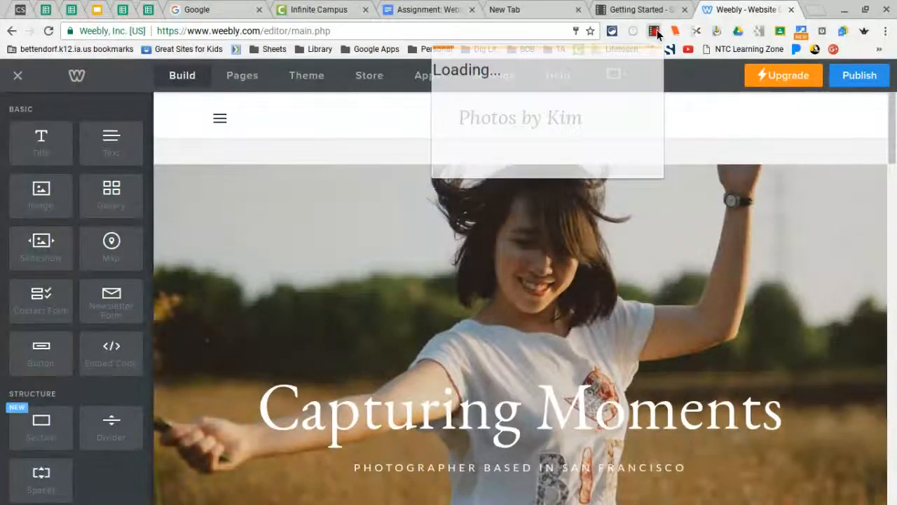